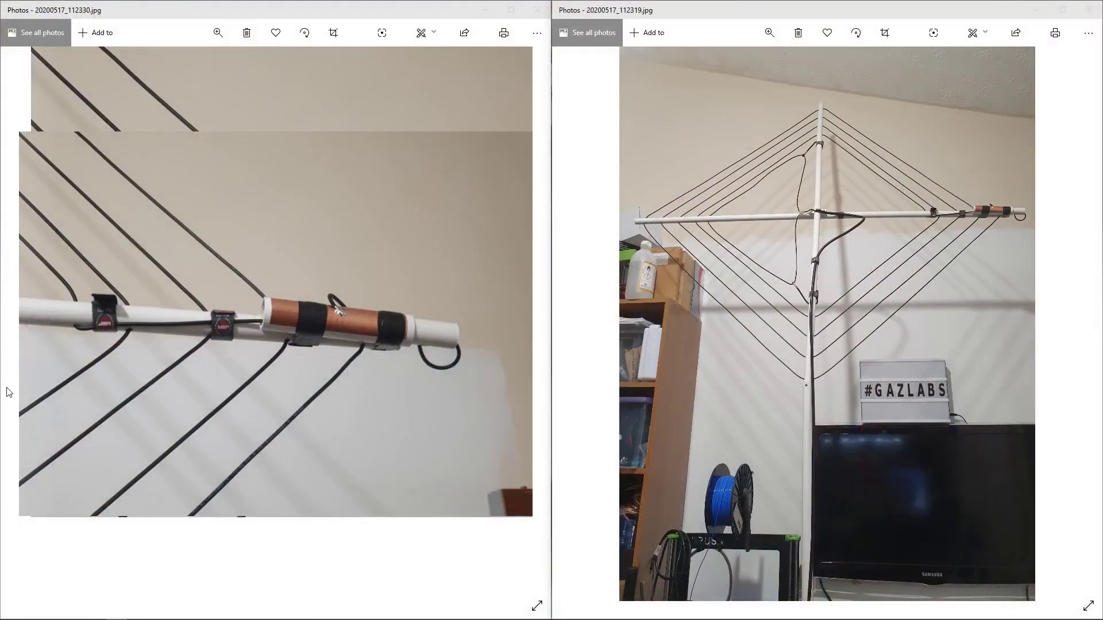
Step: Switch the close-up photo 20200517_112330.jpg into Draw mode and reposition its window
{"action": "left_click", "coordinate": [421, 32]}
{"action": "left_click", "coordinate": [379, 97]}
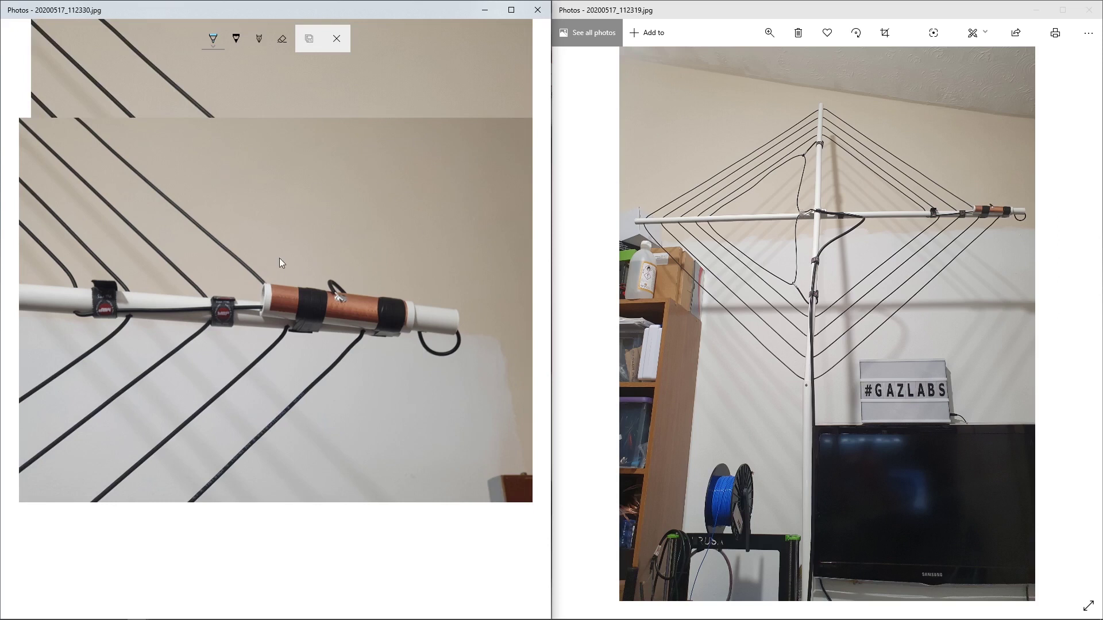
{"action": "left_click_drag", "start_coordinate": [405, 16], "coordinate": [1, 57]}
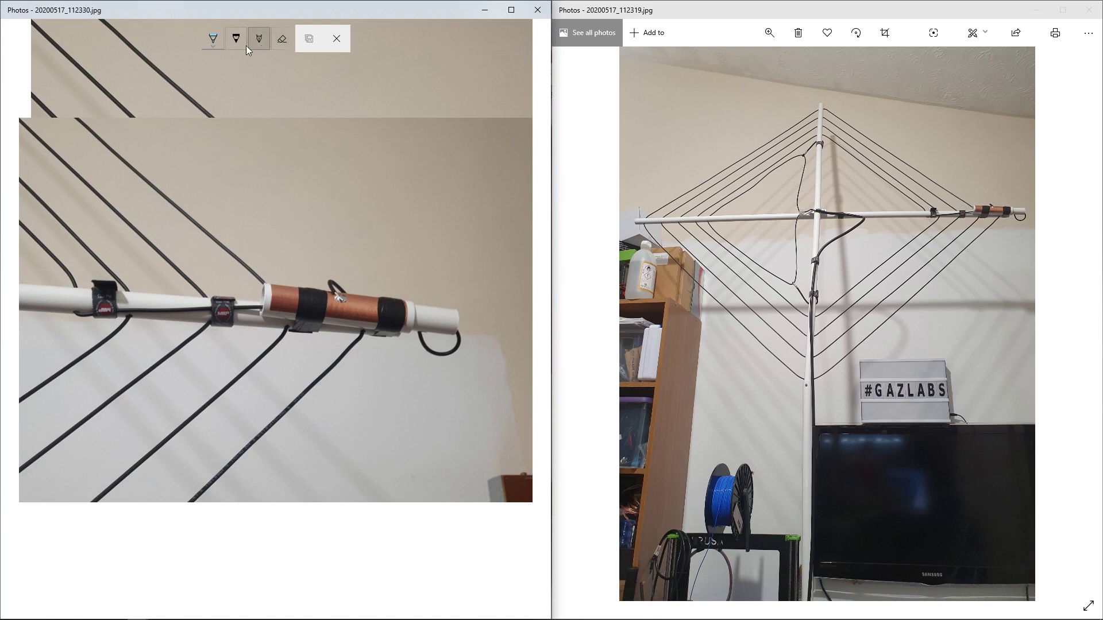
Step: Set the ballpoint pen to red with a thin stroke size
{"action": "left_click", "coordinate": [209, 44]}
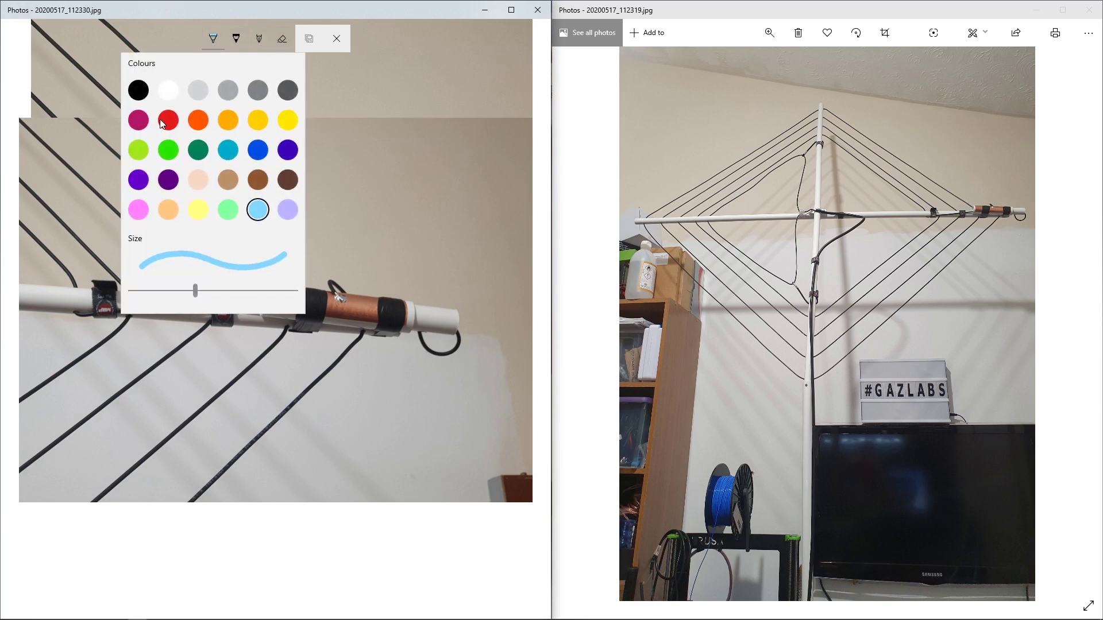
{"action": "left_click", "coordinate": [163, 122]}
{"action": "left_click", "coordinate": [213, 40]}
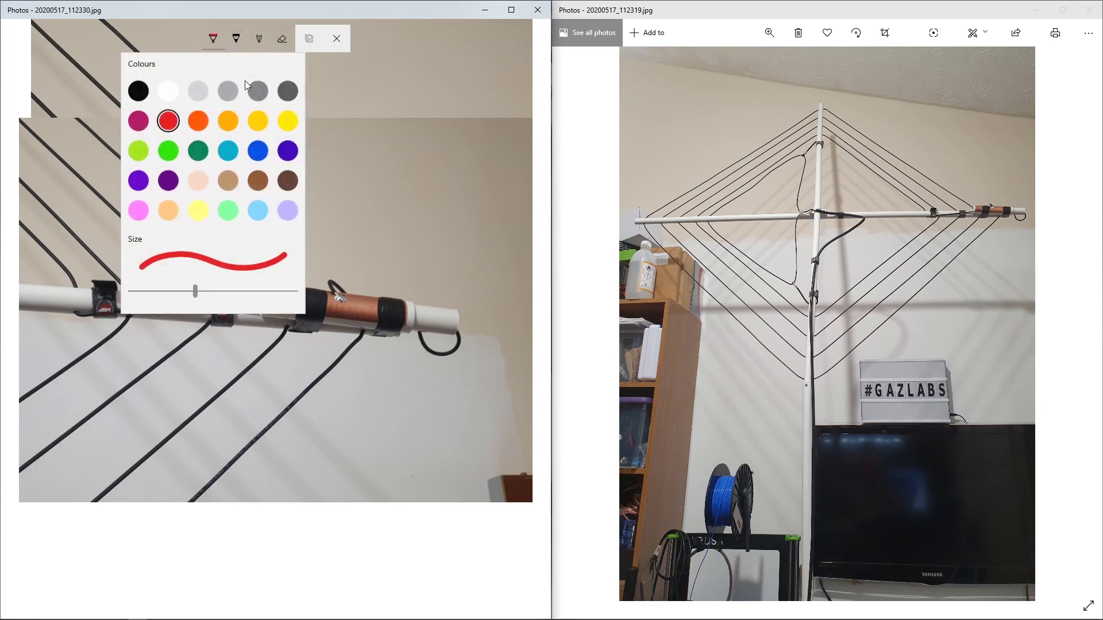
{"action": "left_click_drag", "start_coordinate": [197, 291], "coordinate": [153, 290]}
{"action": "left_click", "coordinate": [369, 239]}
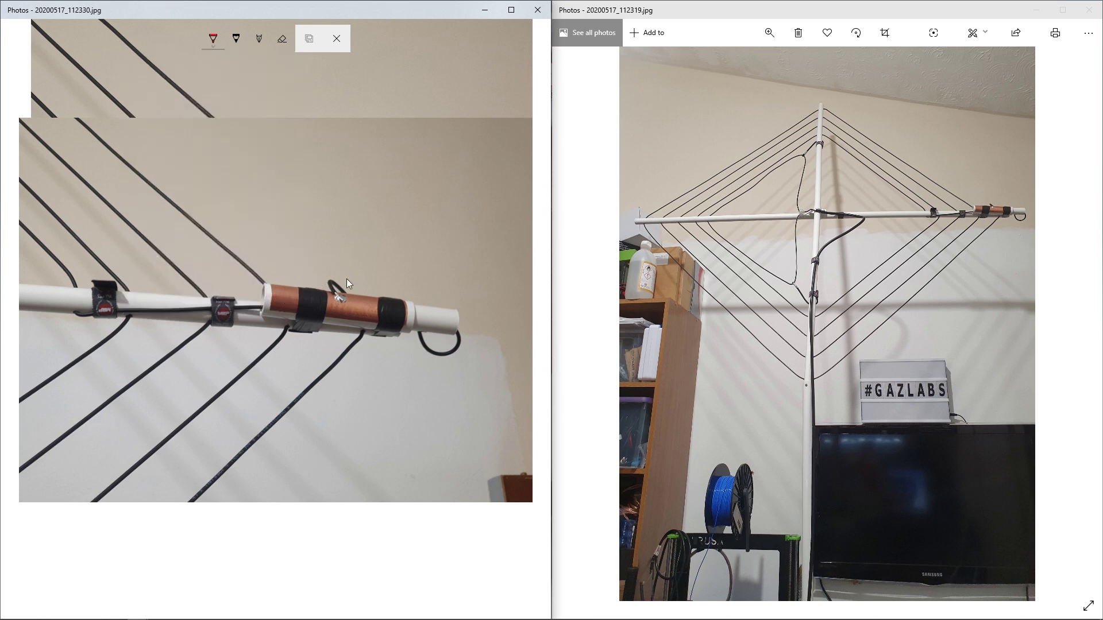
Step: Trace the wire along the pipe and copper tube, circle the end loop, and add an arrowhead
{"action": "left_click_drag", "start_coordinate": [46, 247], "coordinate": [74, 292]}
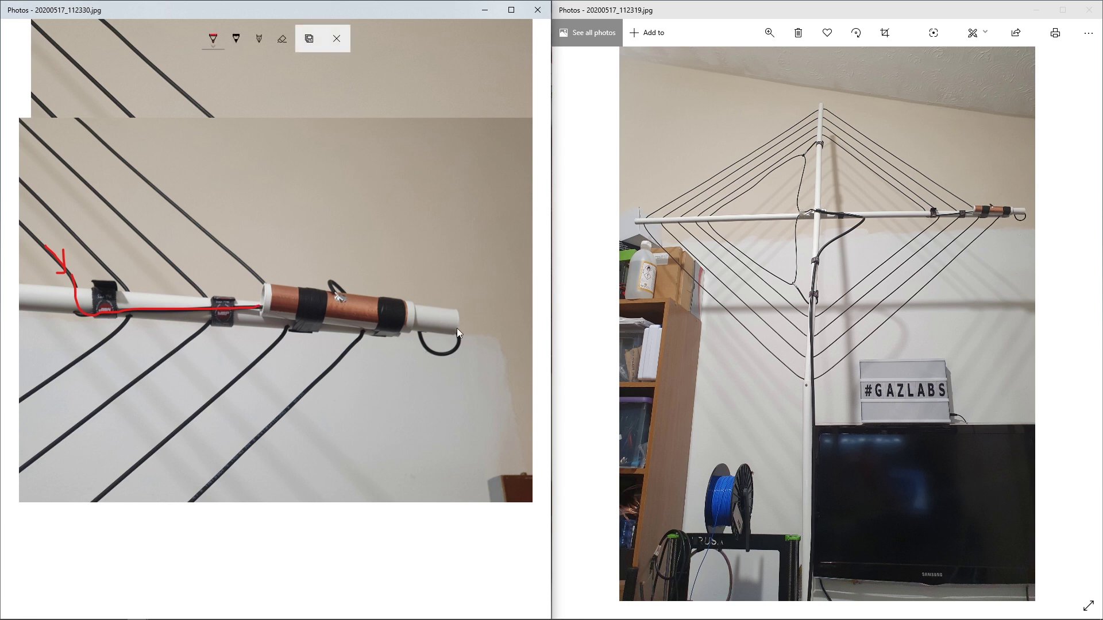
{"action": "left_click_drag", "start_coordinate": [457, 328], "coordinate": [463, 356]}
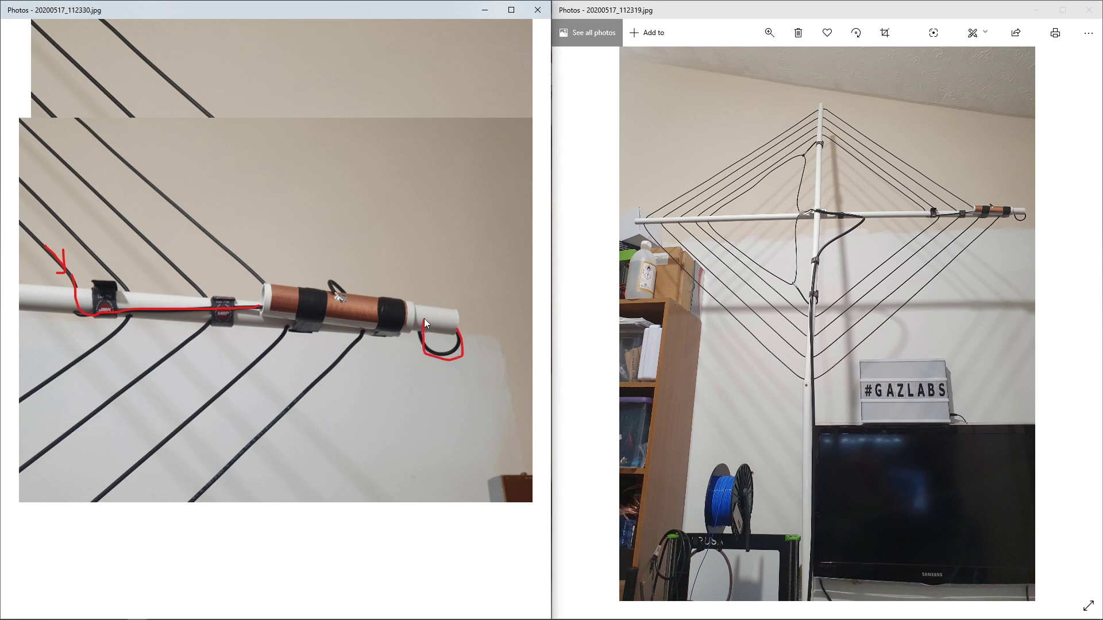
{"action": "left_click_drag", "start_coordinate": [422, 316], "coordinate": [425, 315]}
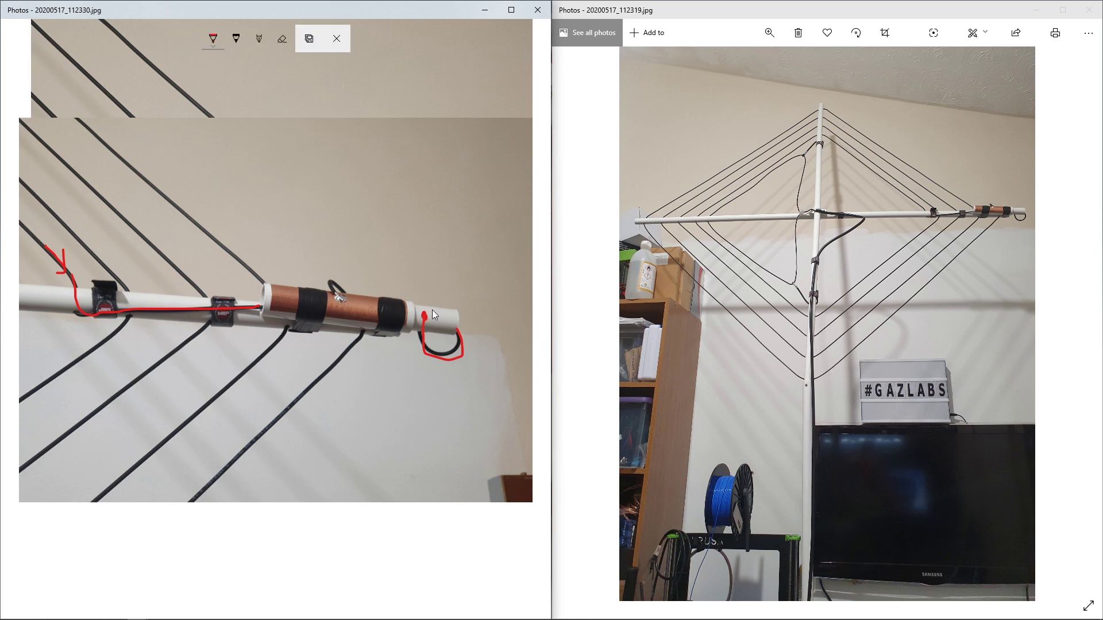
{"action": "mouse_move", "coordinate": [430, 309]}
{"action": "left_mouse_down"}
{"action": "mouse_move", "coordinate": [432, 319]}
{"action": "mouse_move", "coordinate": [417, 313]}
{"action": "mouse_move", "coordinate": [395, 326]}
{"action": "left_mouse_up"}
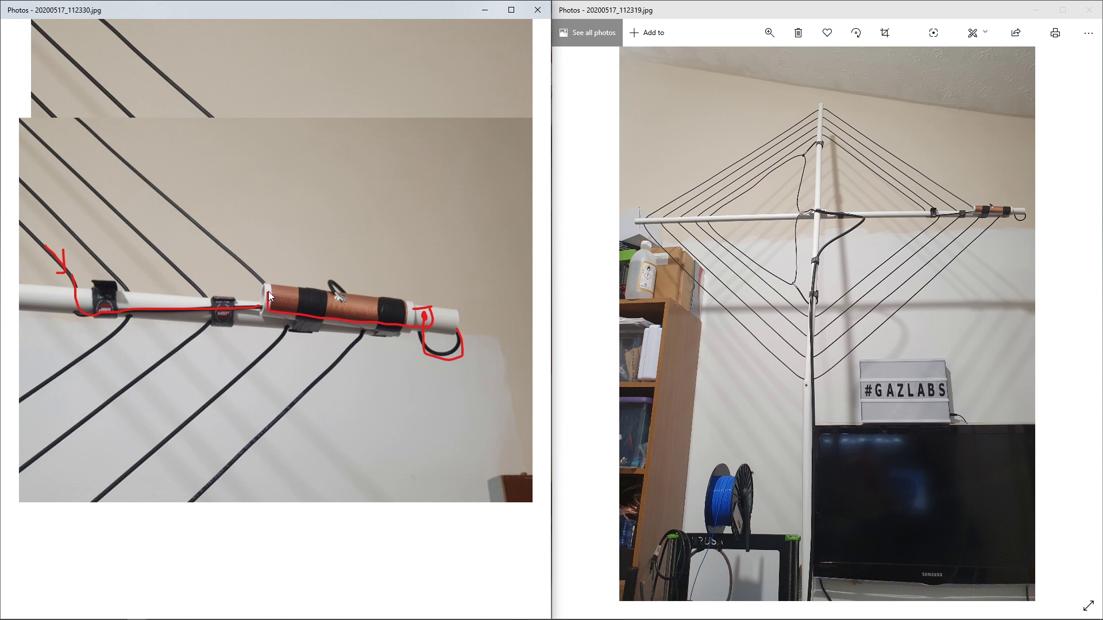
{"action": "mouse_move", "coordinate": [267, 291]}
{"action": "left_mouse_down"}
{"action": "mouse_move", "coordinate": [402, 301]}
{"action": "mouse_move", "coordinate": [438, 315]}
{"action": "left_mouse_up"}
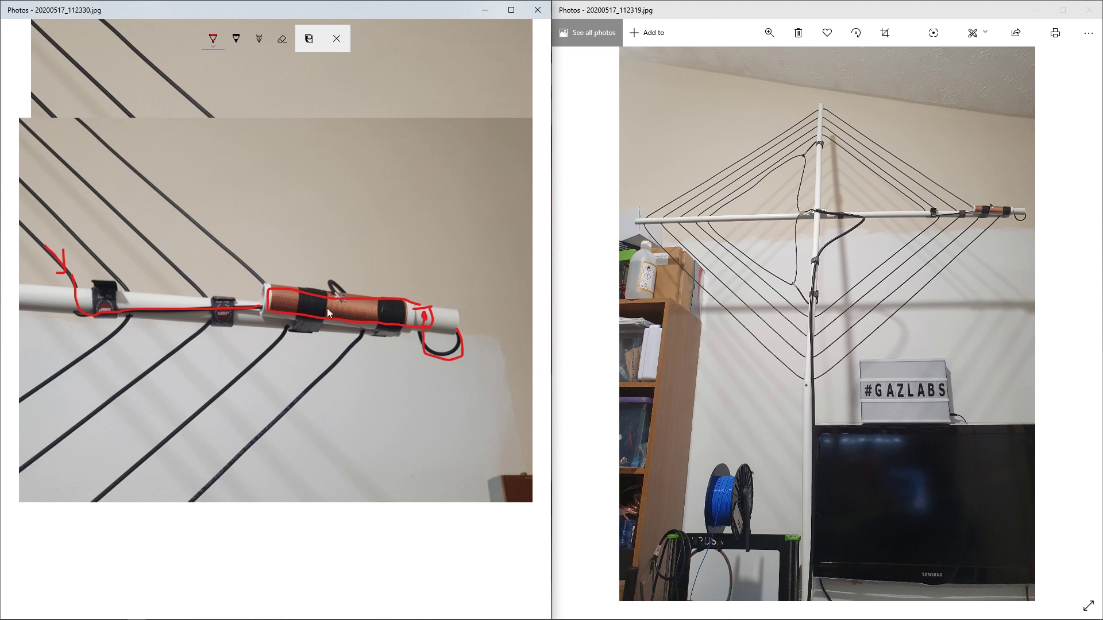
{"action": "left_click_drag", "start_coordinate": [462, 301], "coordinate": [473, 326]}
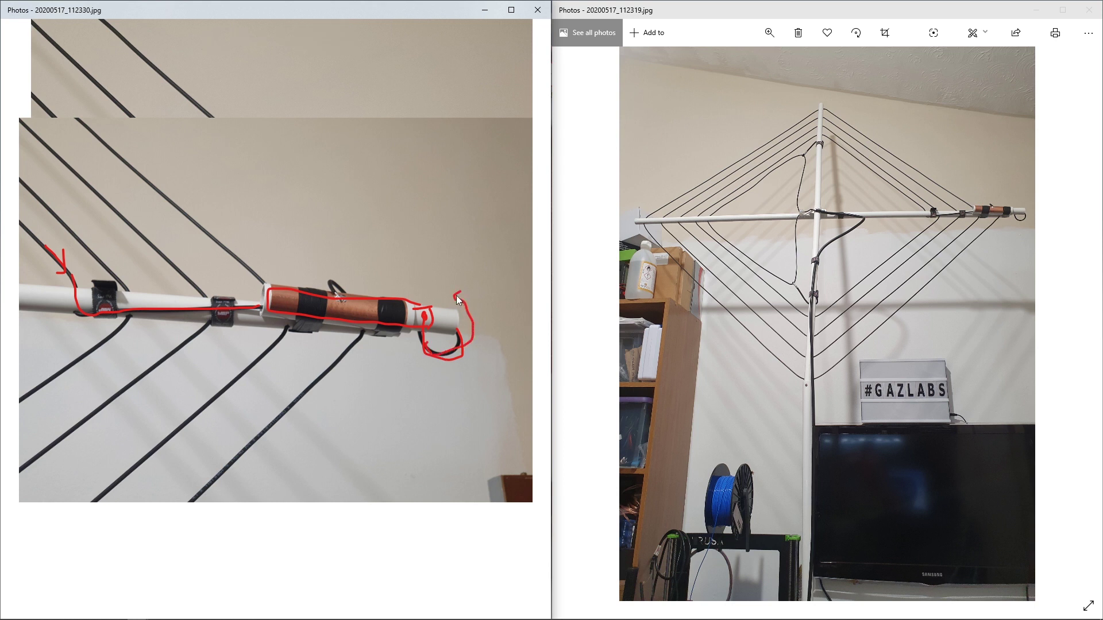
{"action": "left_click_drag", "start_coordinate": [453, 299], "coordinate": [461, 308]}
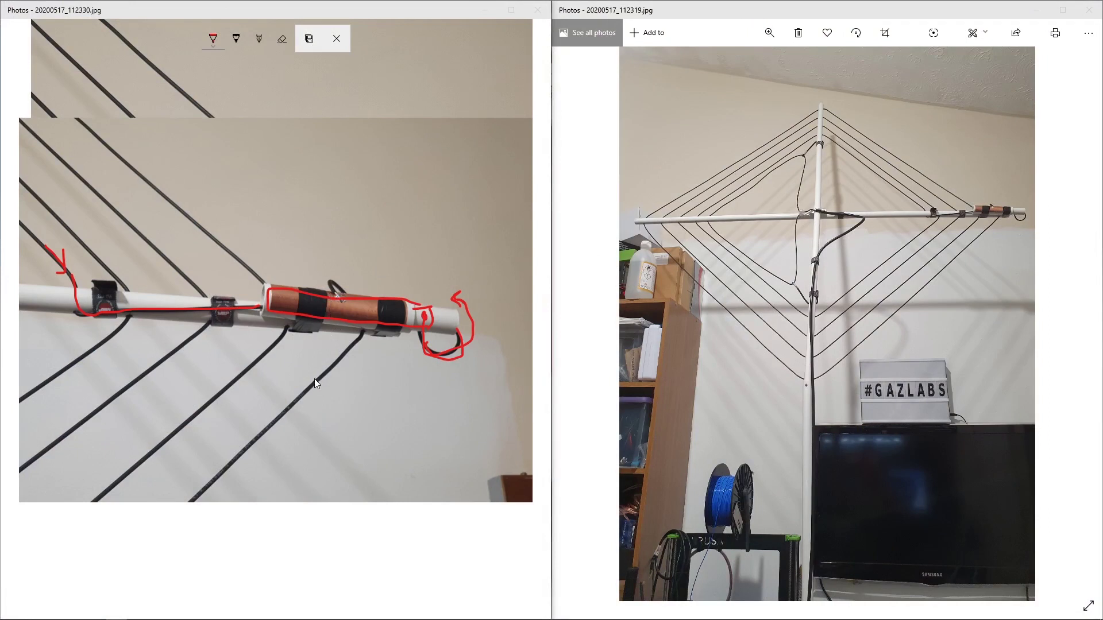
Step: Mark the lower cable and copper-tube loop in red, then close the close-up and maximize the full photo
{"action": "left_click_drag", "start_coordinate": [314, 380], "coordinate": [334, 360]}
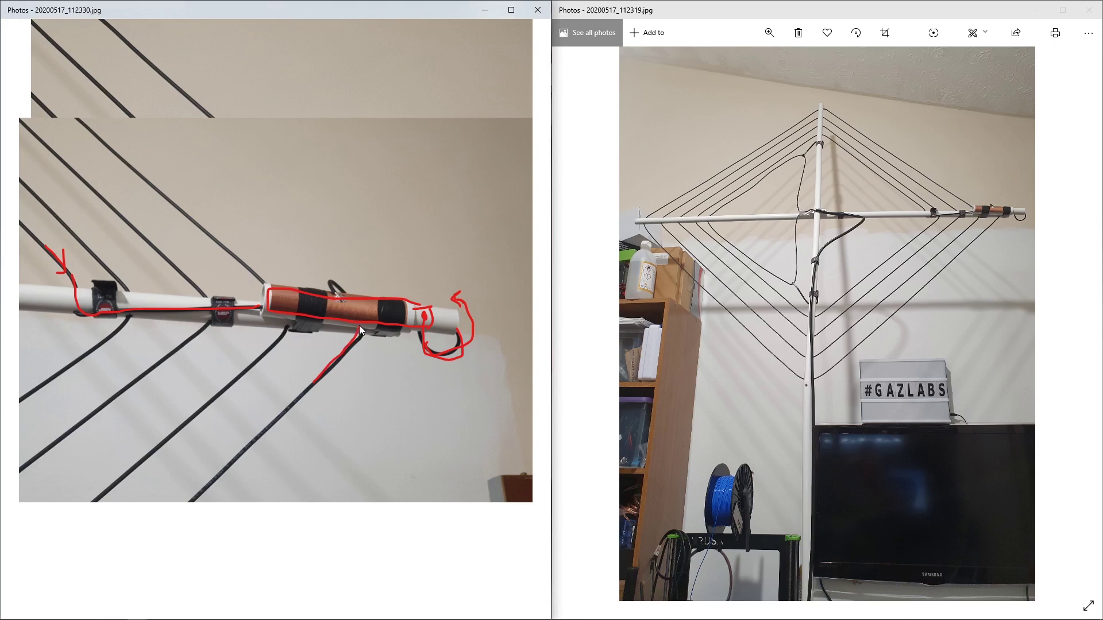
{"action": "left_click_drag", "start_coordinate": [344, 284], "coordinate": [345, 303]}
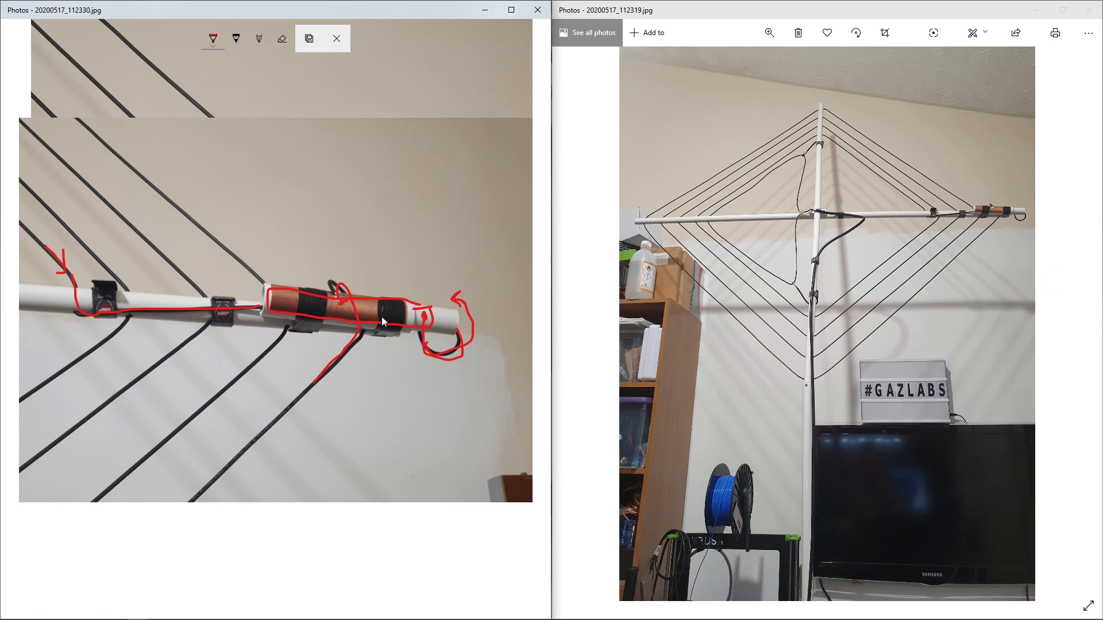
{"action": "left_click", "coordinate": [535, 11]}
{"action": "left_click_drag", "start_coordinate": [632, 10], "coordinate": [552, 1]}
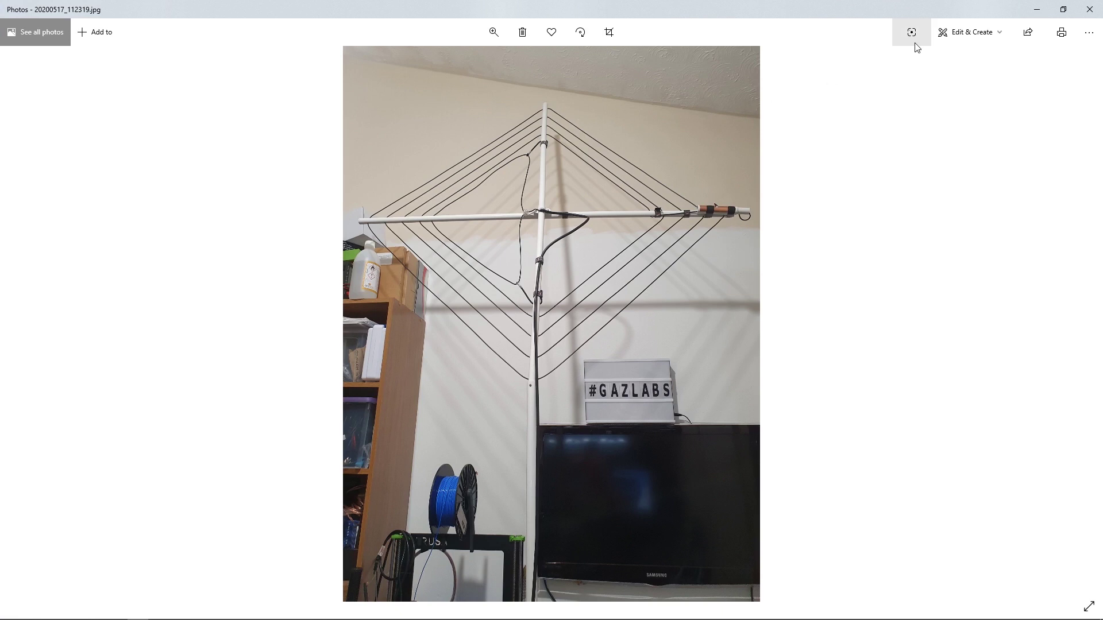
Step: Enter Draw mode on 20200517_112319.jpg with a thin red ballpoint pen
{"action": "left_click", "coordinate": [969, 32]}
{"action": "left_click", "coordinate": [919, 93]}
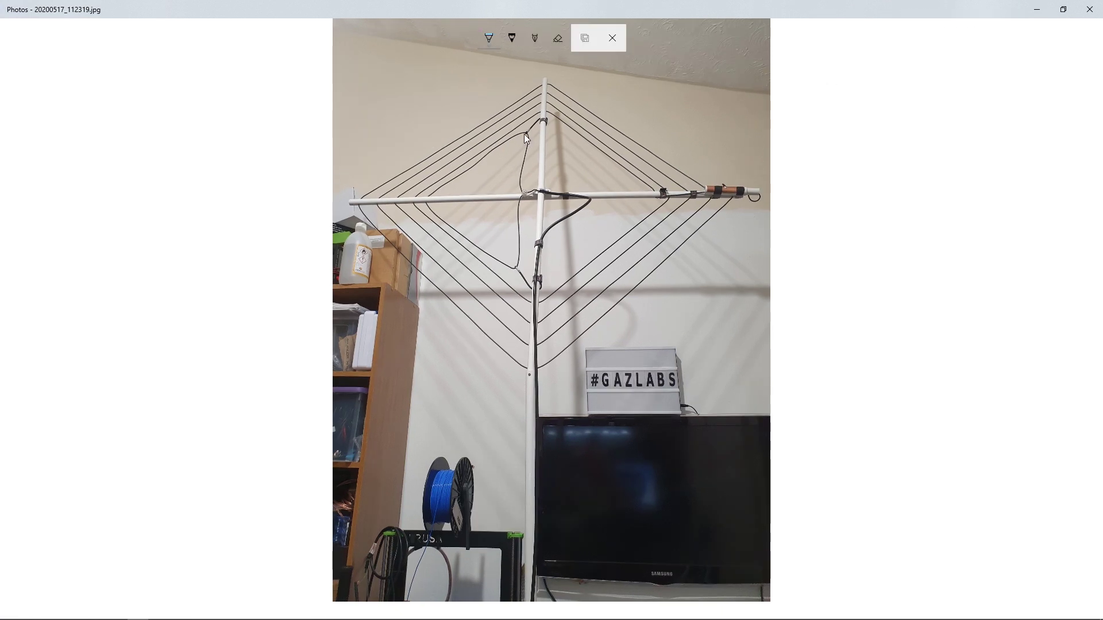
{"action": "left_click", "coordinate": [490, 43]}
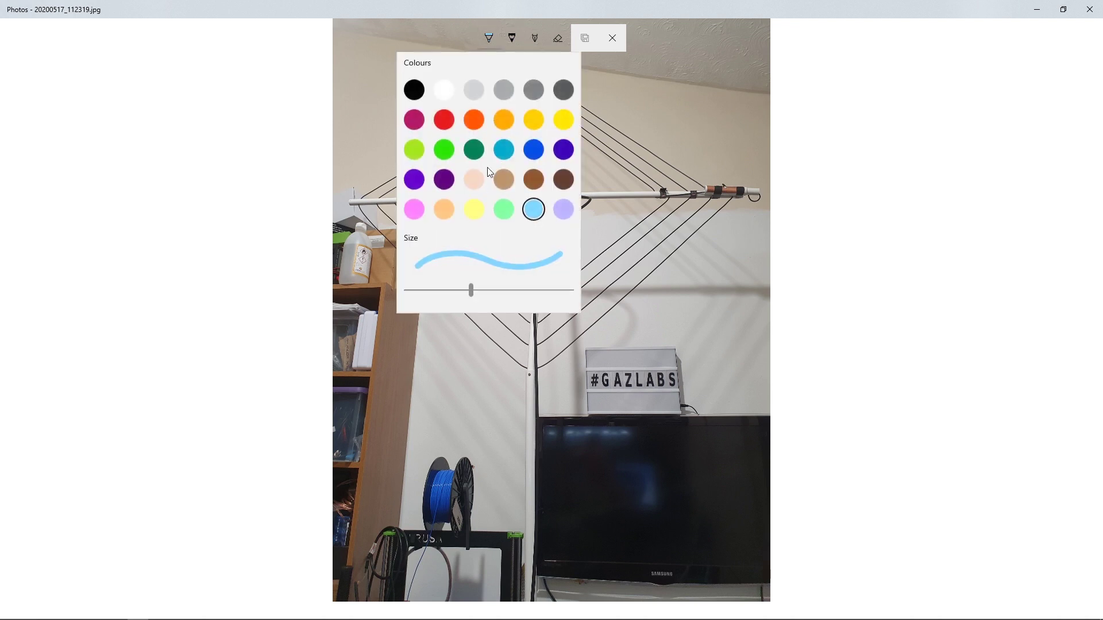
{"action": "left_click_drag", "start_coordinate": [468, 290], "coordinate": [443, 290]}
{"action": "key", "text": "Escape"}
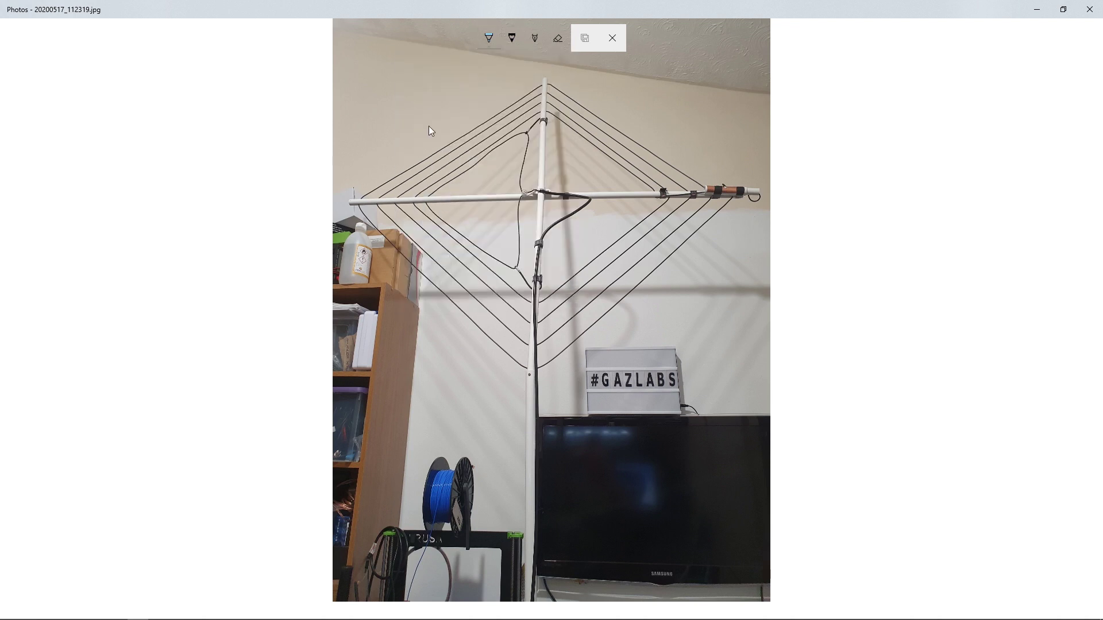
{"action": "left_click", "coordinate": [487, 39]}
{"action": "left_click", "coordinate": [443, 120]}
{"action": "key", "text": "Escape"}
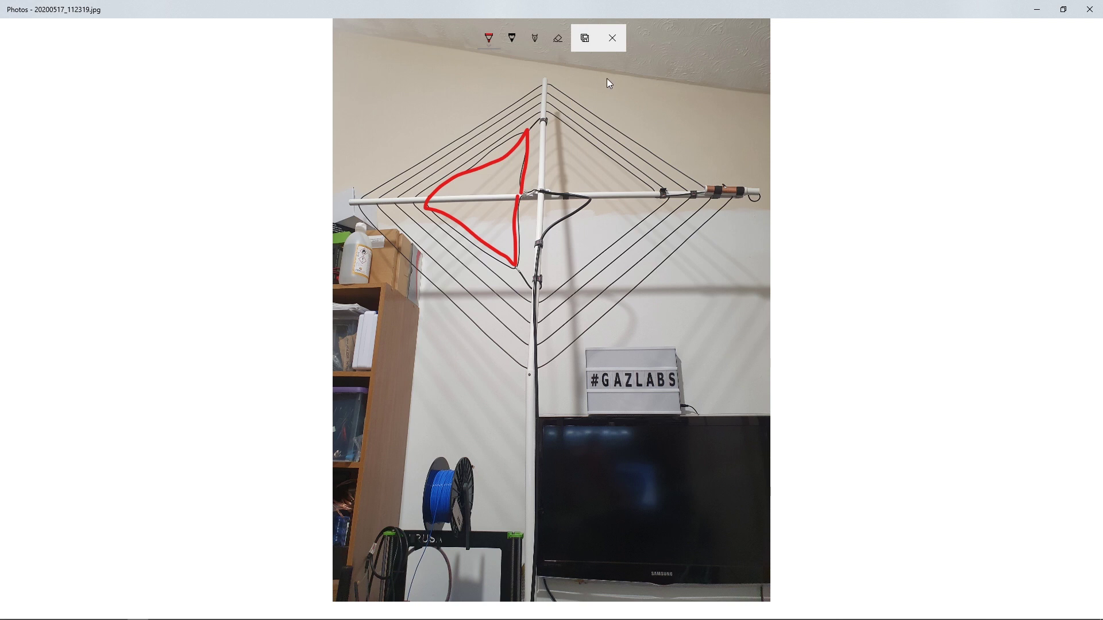
Step: Write the dimensions 1450 and 1420 above the antenna in red
{"action": "left_click_drag", "start_coordinate": [605, 78], "coordinate": [608, 103]}
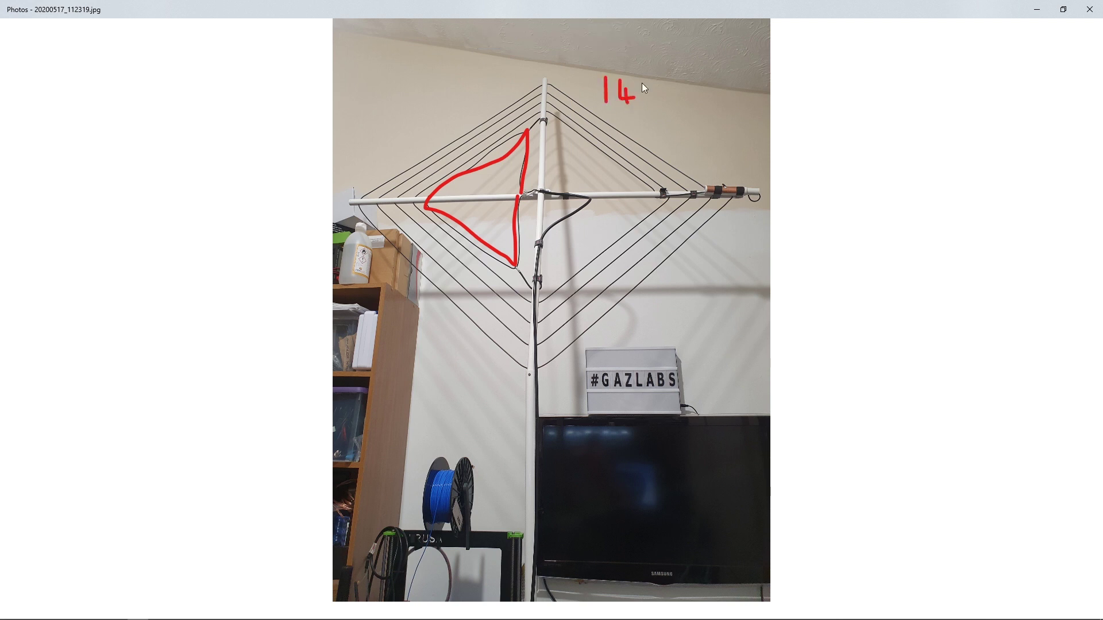
{"action": "left_click_drag", "start_coordinate": [662, 77], "coordinate": [667, 136]}
{"action": "left_click_drag", "start_coordinate": [727, 112], "coordinate": [726, 109]}
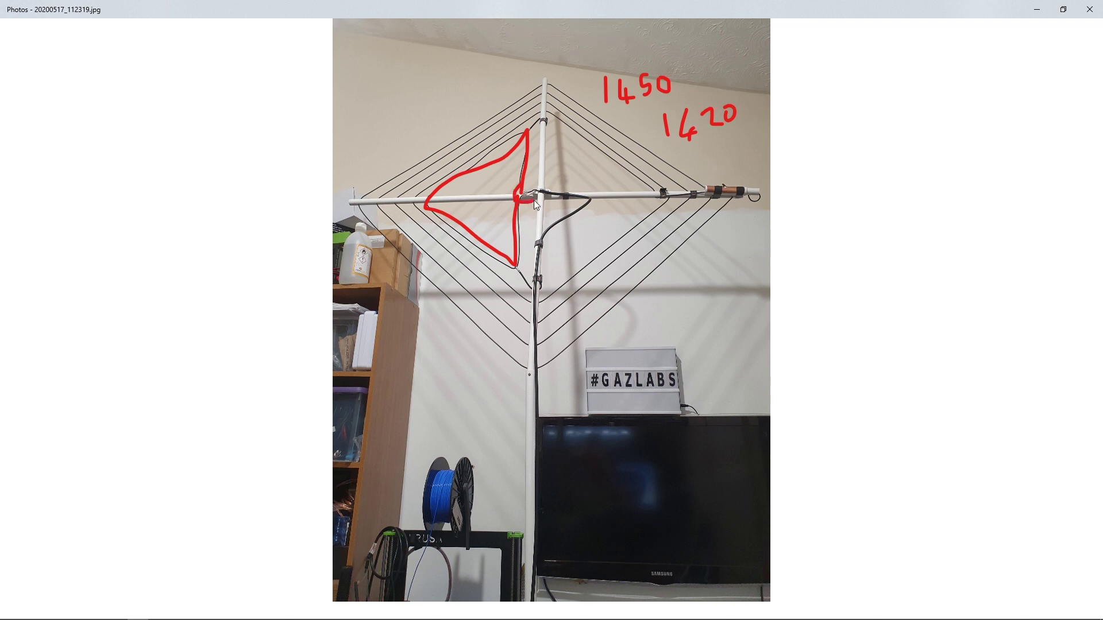
Step: Circle the loop's feed point at the pole and trace the coax down the lower pole
{"action": "mouse_move", "coordinate": [534, 202]}
{"action": "left_mouse_down"}
{"action": "mouse_move", "coordinate": [529, 186]}
{"action": "mouse_move", "coordinate": [530, 198]}
{"action": "left_mouse_up"}
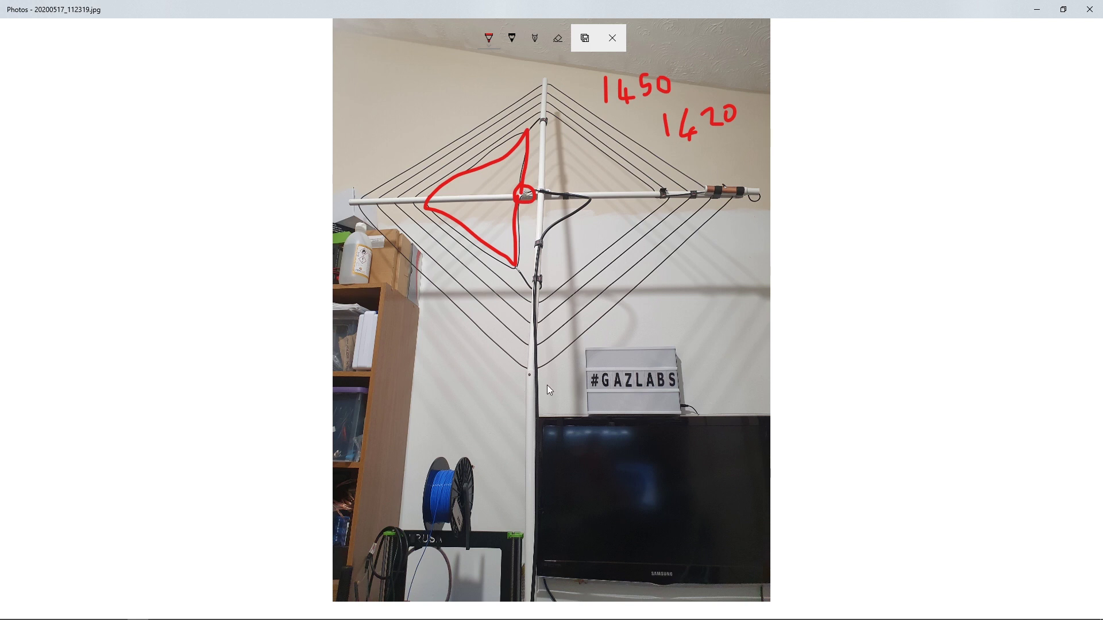
{"action": "left_click_drag", "start_coordinate": [530, 413], "coordinate": [550, 408]}
{"action": "left_click_drag", "start_coordinate": [538, 517], "coordinate": [524, 601]}
Step: Write the 1:5 ratio note above the #GAZLABS sign with a dot beside it
{"action": "left_click_drag", "start_coordinate": [626, 309], "coordinate": [624, 326]}
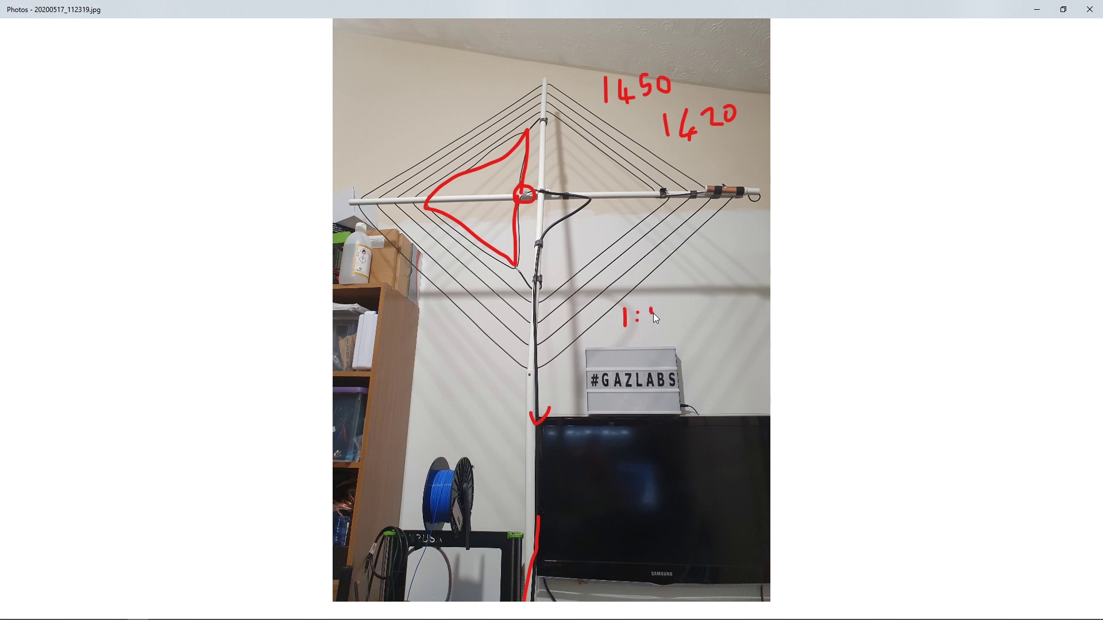
{"action": "mouse_move", "coordinate": [649, 305]}
{"action": "left_mouse_down"}
{"action": "mouse_move", "coordinate": [707, 302]}
{"action": "mouse_move", "coordinate": [696, 321]}
{"action": "mouse_move", "coordinate": [706, 320]}
{"action": "left_mouse_up"}
{"action": "left_click", "coordinate": [676, 310]}
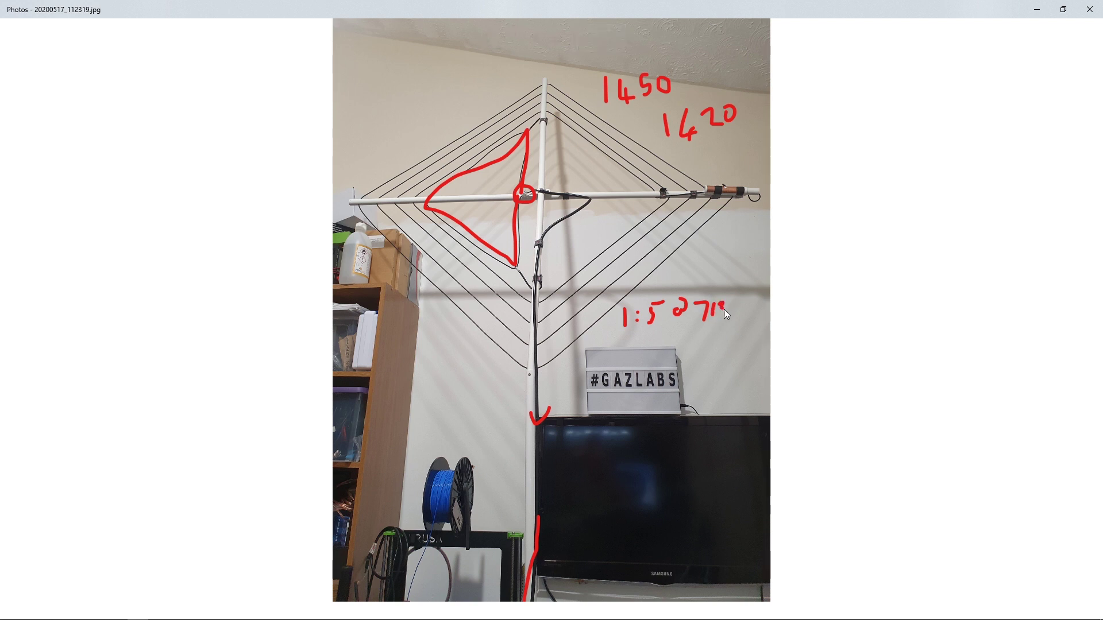